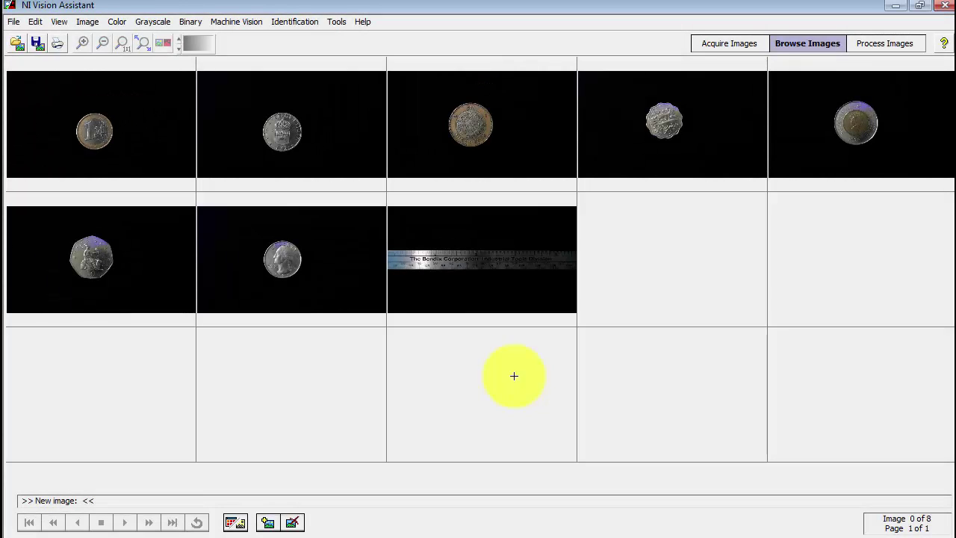
# Switch from the thumbnail browser to the processing workspace showing coins0000.png.
pyautogui.click(884, 43)
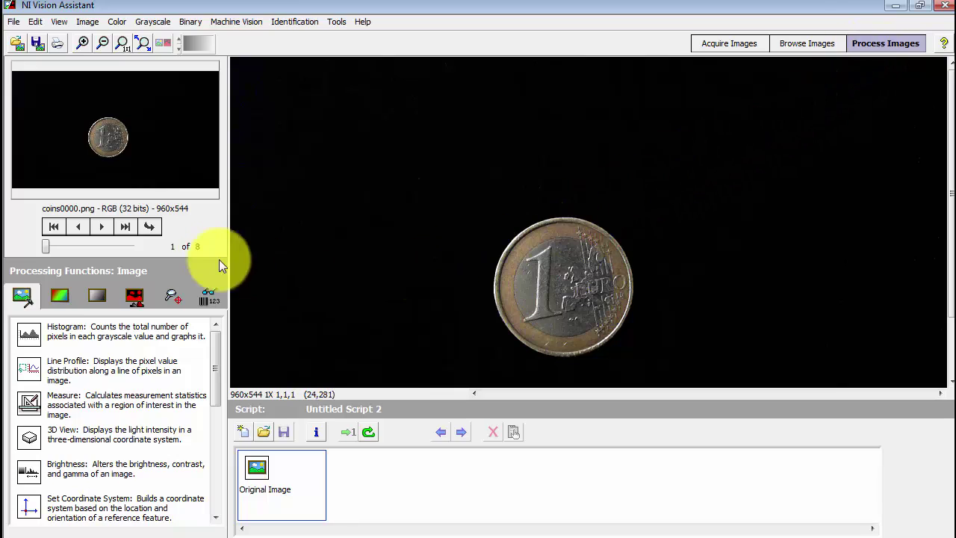
# Browse through the coin images, then make coins0007.png, the ruler image (8 of 8), active.
pyautogui.click(103, 227)
pyautogui.click(102, 226)
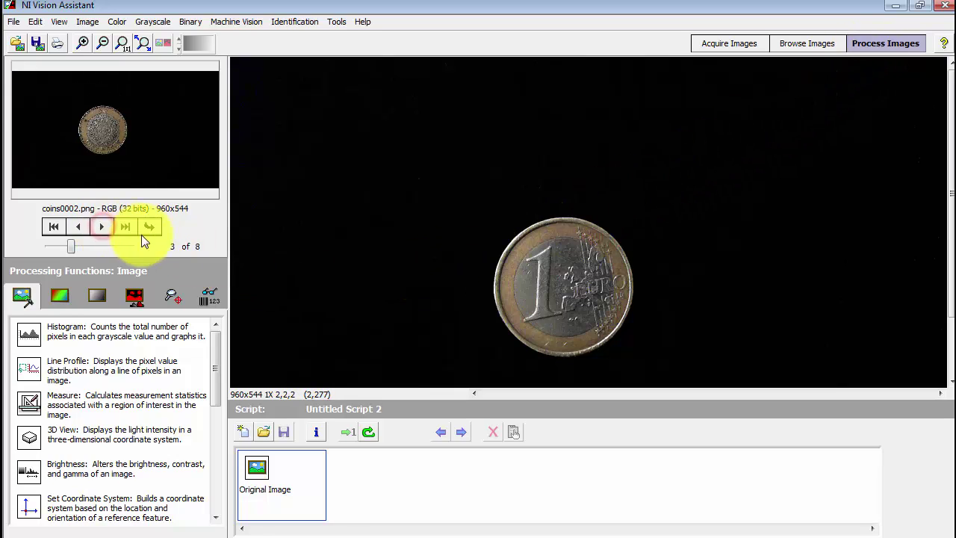
pyautogui.click(147, 227)
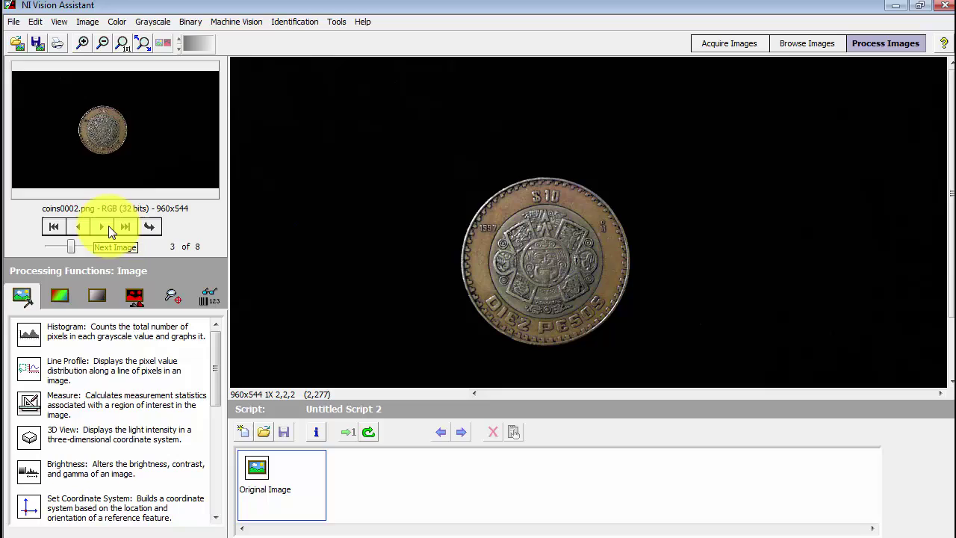
pyautogui.click(104, 226)
pyautogui.click(105, 227)
pyautogui.click(151, 227)
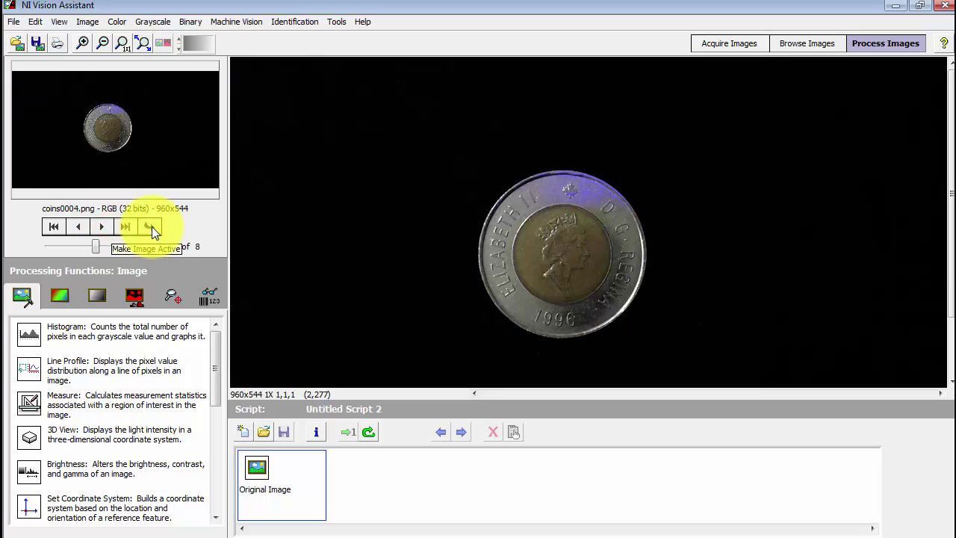
pyautogui.moveTo(96, 244); pyautogui.dragTo(43, 244)
pyautogui.click(144, 226)
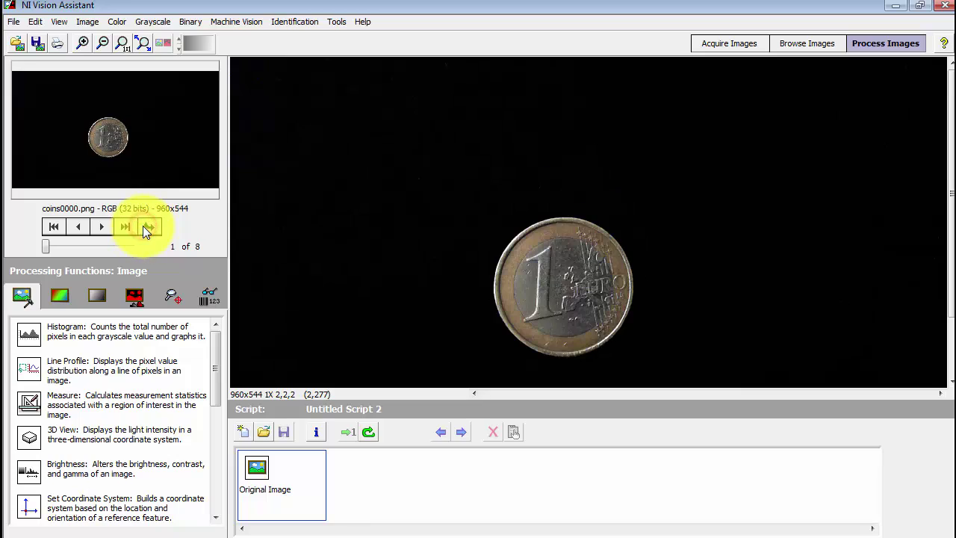
pyautogui.moveTo(45, 246); pyautogui.dragTo(142, 253)
pyautogui.click(149, 227)
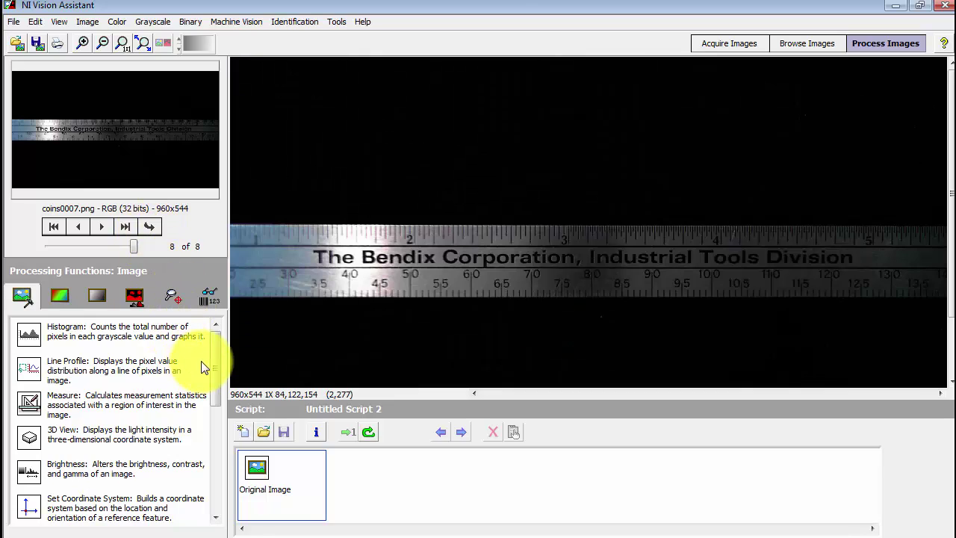
# Add an Image Calibration step from Processing Functions and start a new Point Distance Calibration.
pyautogui.moveTo(215, 351); pyautogui.dragTo(216, 432)
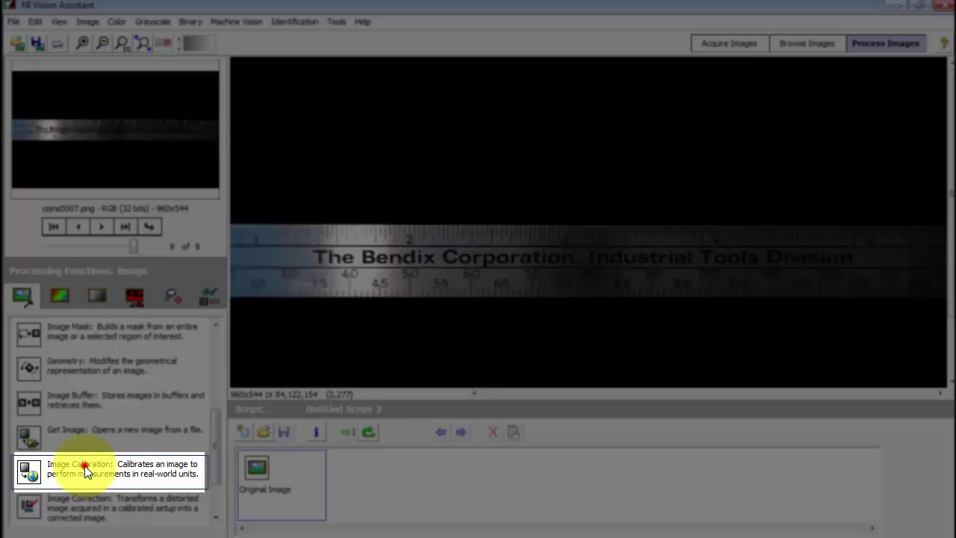
pyautogui.click(85, 465)
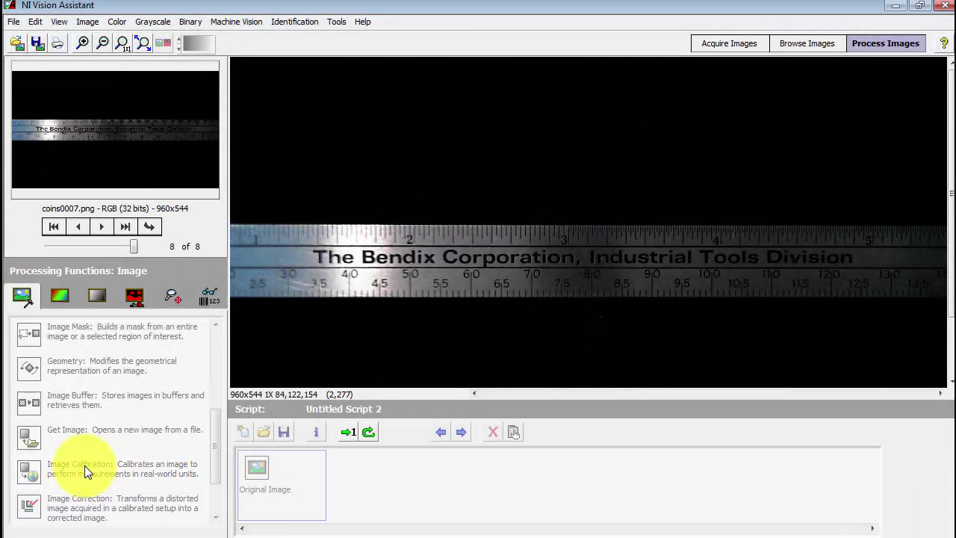
pyautogui.click(84, 465)
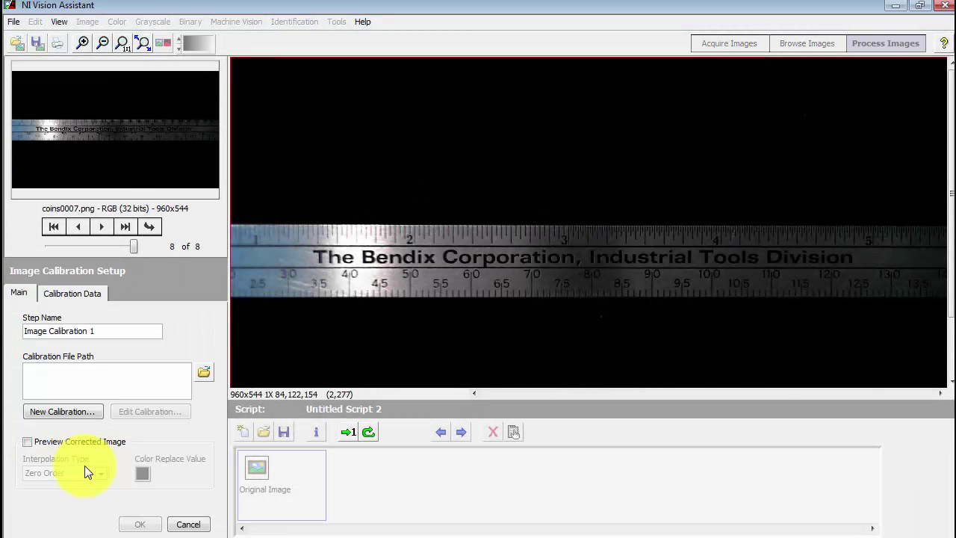
pyautogui.click(68, 410)
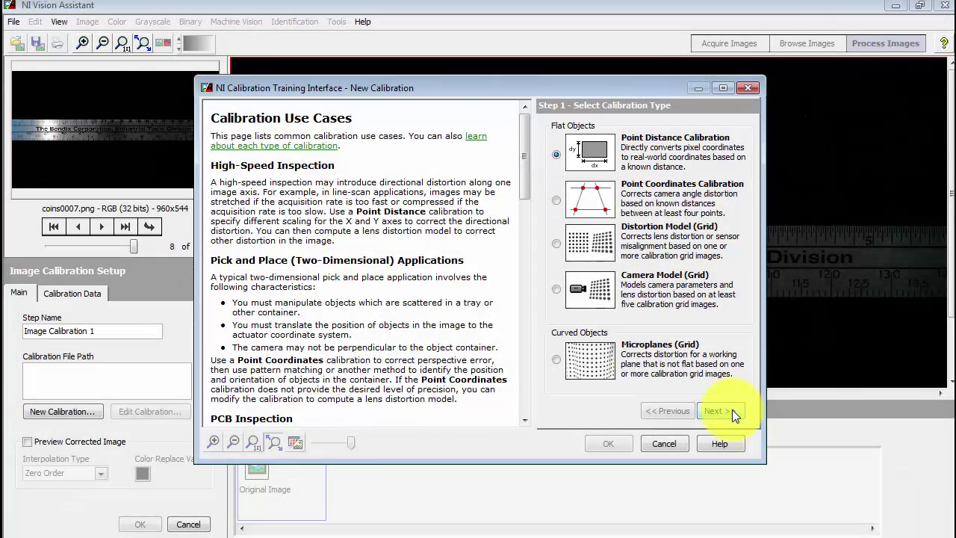
# Advance the wizard to Step 3, Specify Real-World Distances, with the ruler image visible.
pyautogui.click(718, 411)
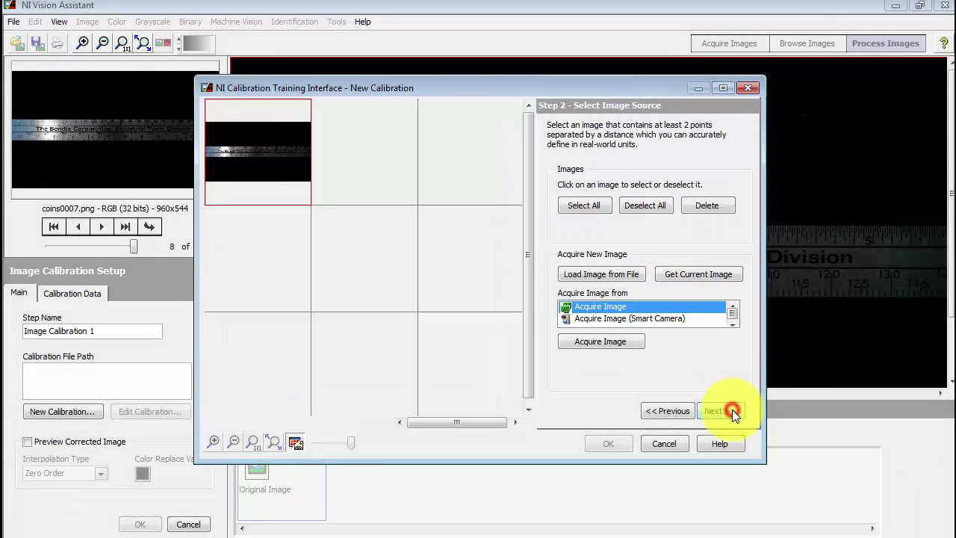
pyautogui.click(721, 410)
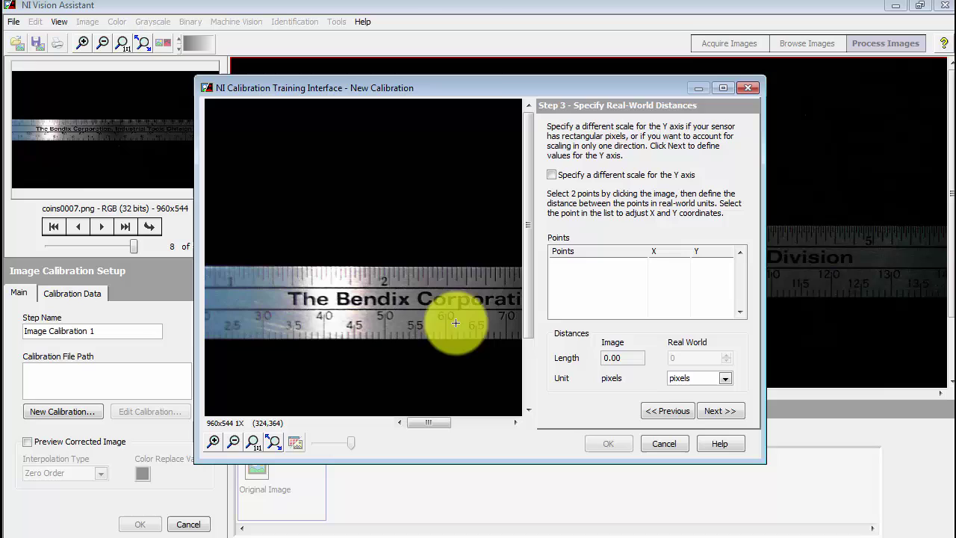
pyautogui.moveTo(468, 87); pyautogui.dragTo(556, 351)
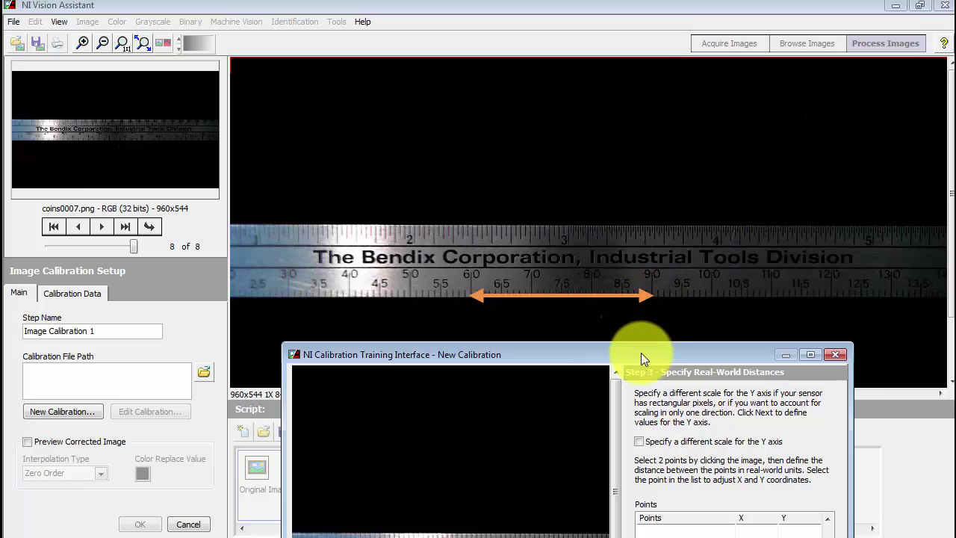
pyautogui.moveTo(639, 354); pyautogui.dragTo(595, 117)
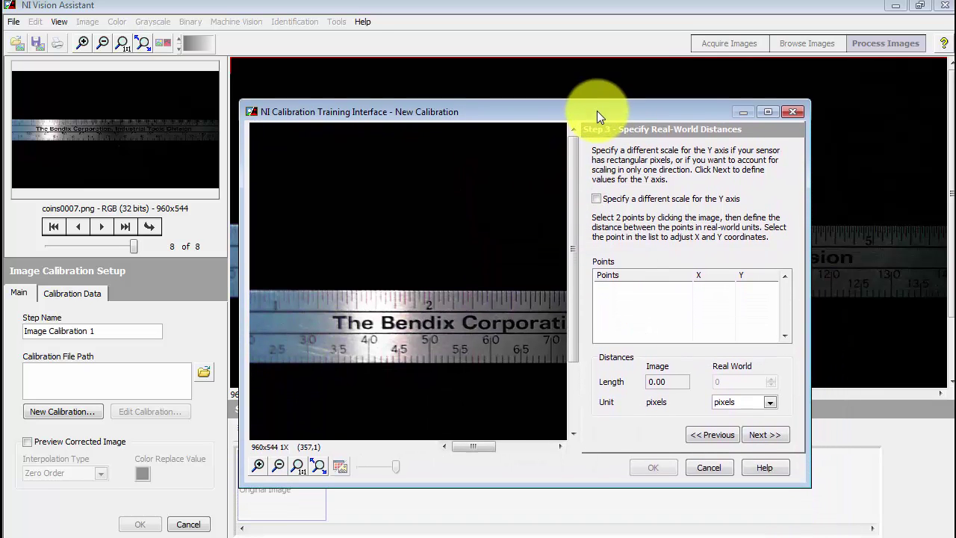
# Magnify the ruler image to 3X and scroll to the 6.0 mark.
pyautogui.moveTo(480, 445); pyautogui.dragTo(504, 442)
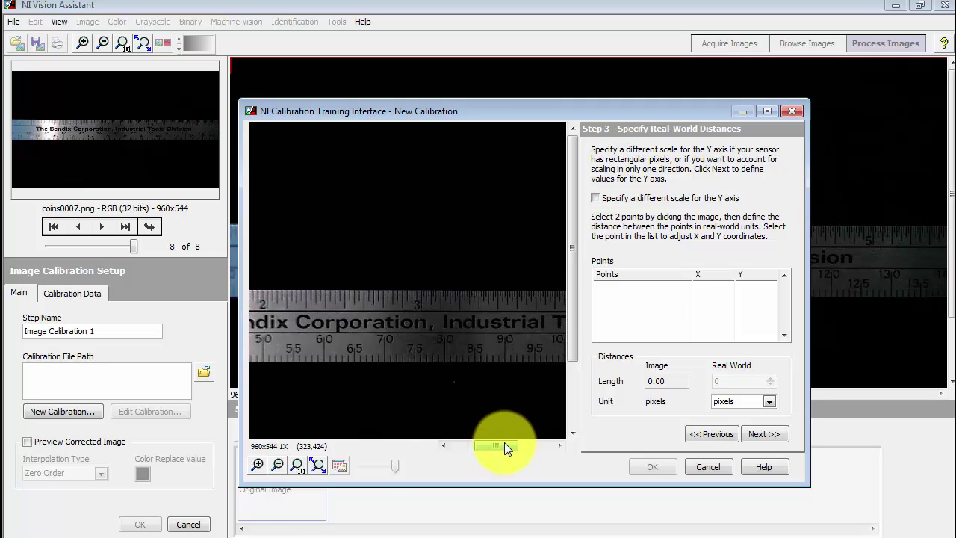
pyautogui.click(257, 463)
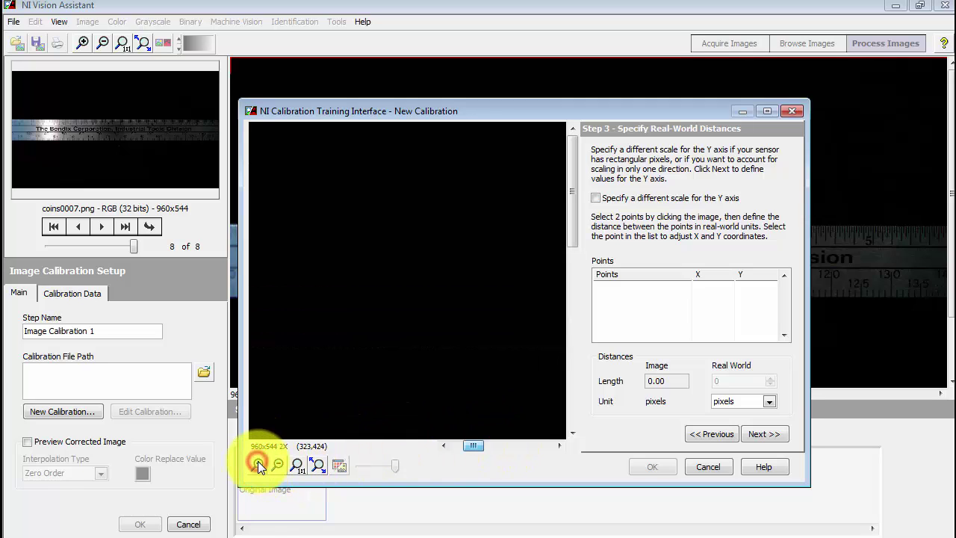
pyautogui.moveTo(573, 211); pyautogui.dragTo(573, 329)
pyautogui.moveTo(471, 446); pyautogui.dragTo(488, 446)
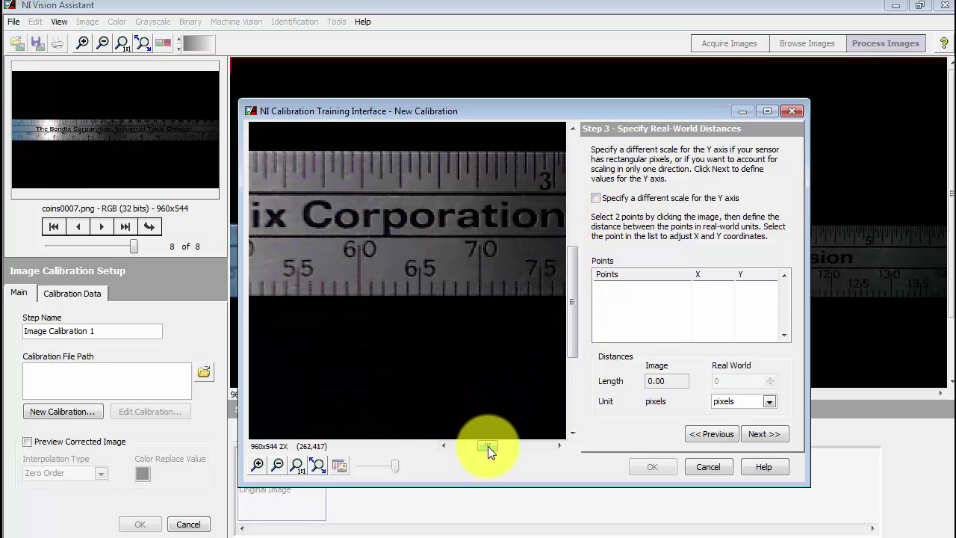
pyautogui.click(257, 463)
pyautogui.moveTo(565, 366); pyautogui.dragTo(580, 274)
pyautogui.moveTo(504, 448); pyautogui.dragTo(485, 446)
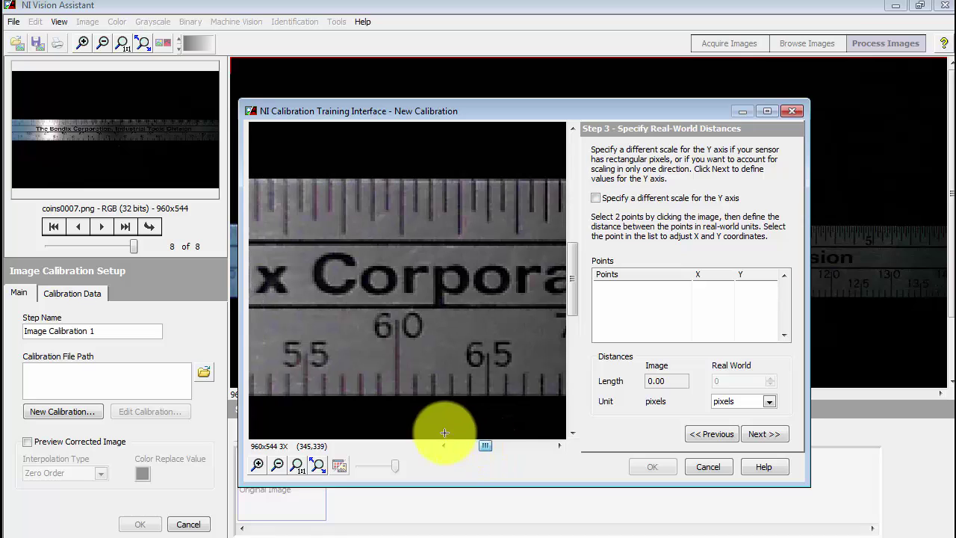
# Place two calibration points on the ruler, starting at the 6.0 mark, 242 pixels apart.
pyautogui.click(396, 394)
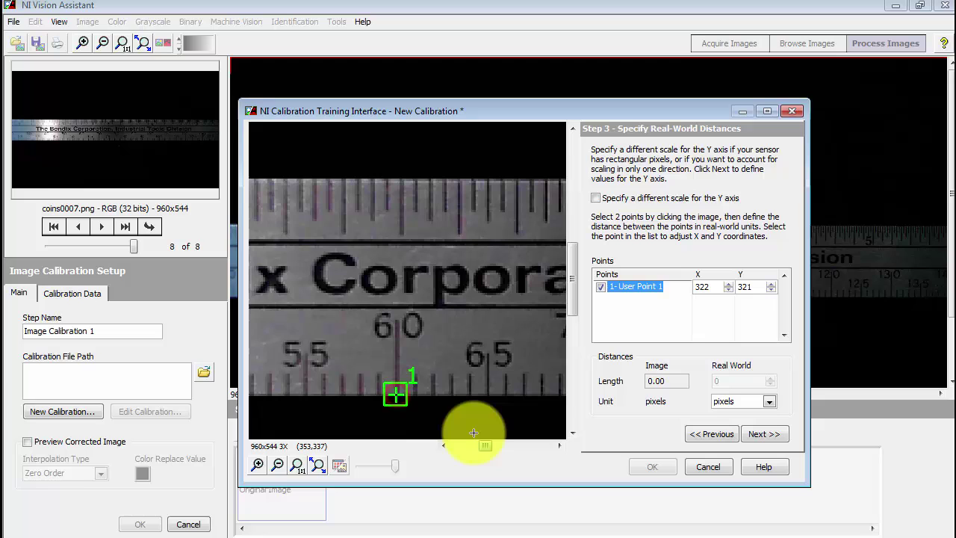
pyautogui.moveTo(482, 445); pyautogui.dragTo(504, 445)
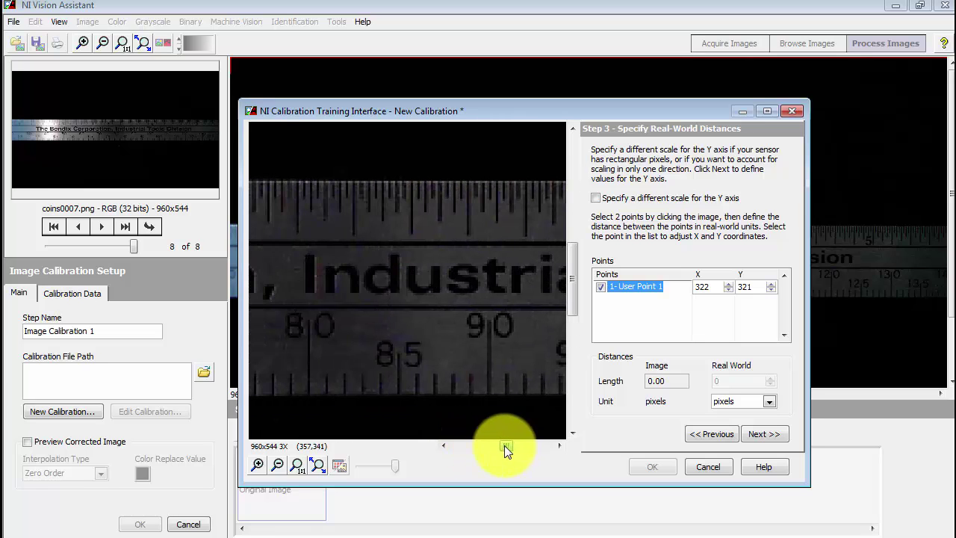
pyautogui.click(488, 395)
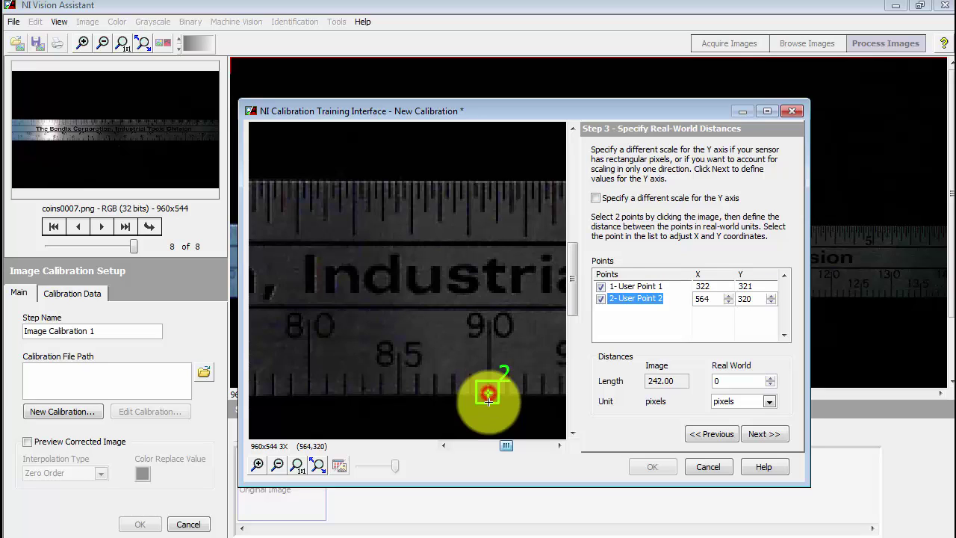
# Set the real-world length to 30 millimeter and continue to the distortion model step.
pyautogui.click(738, 381)
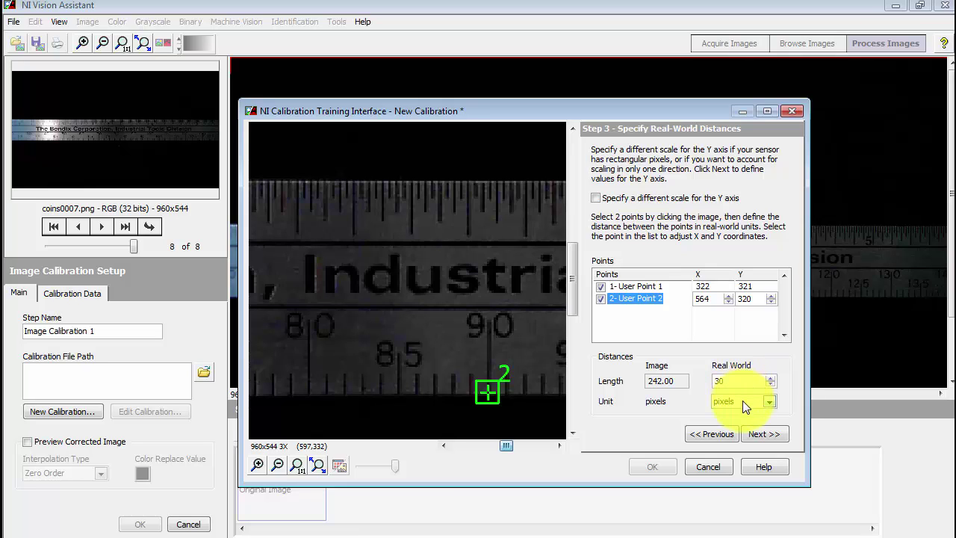
pyautogui.click(744, 402)
pyautogui.click(751, 281)
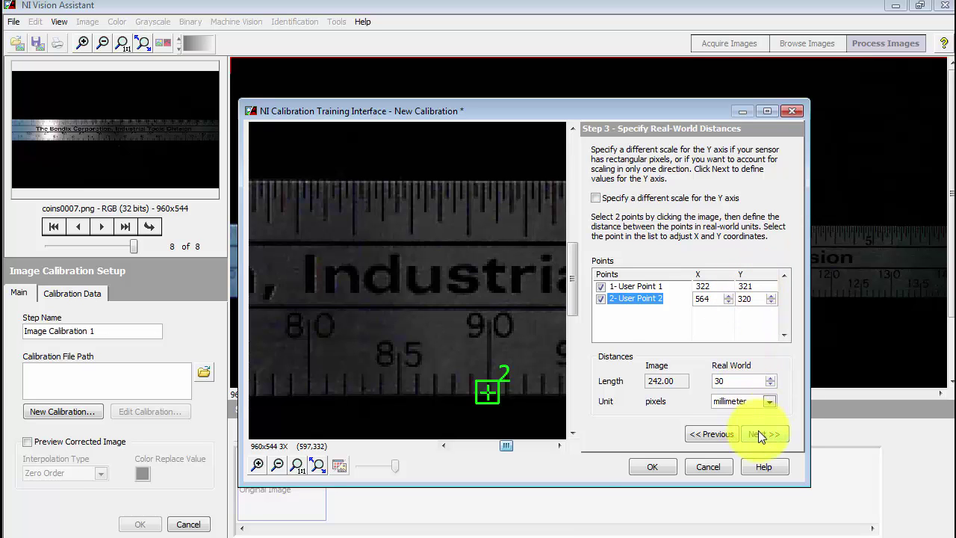
pyautogui.click(751, 404)
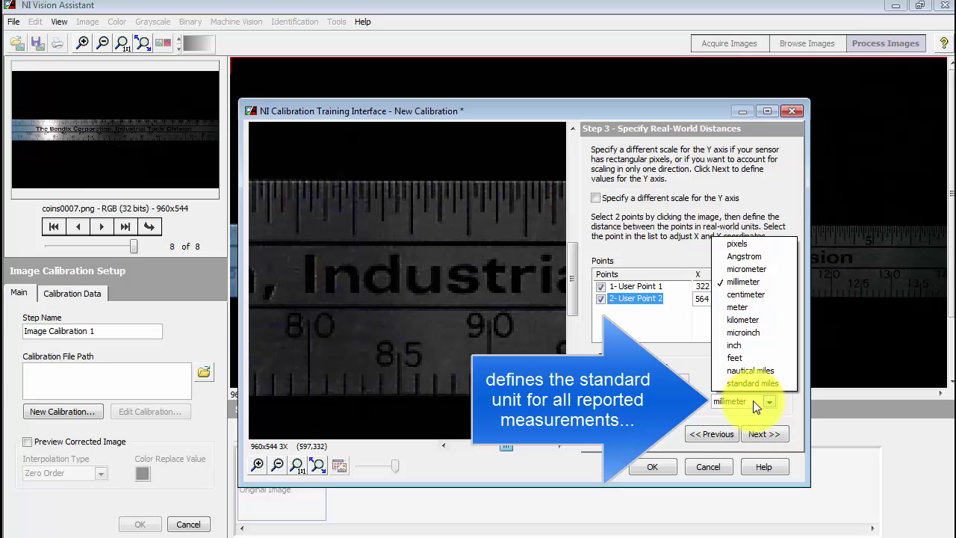
pyautogui.click(753, 400)
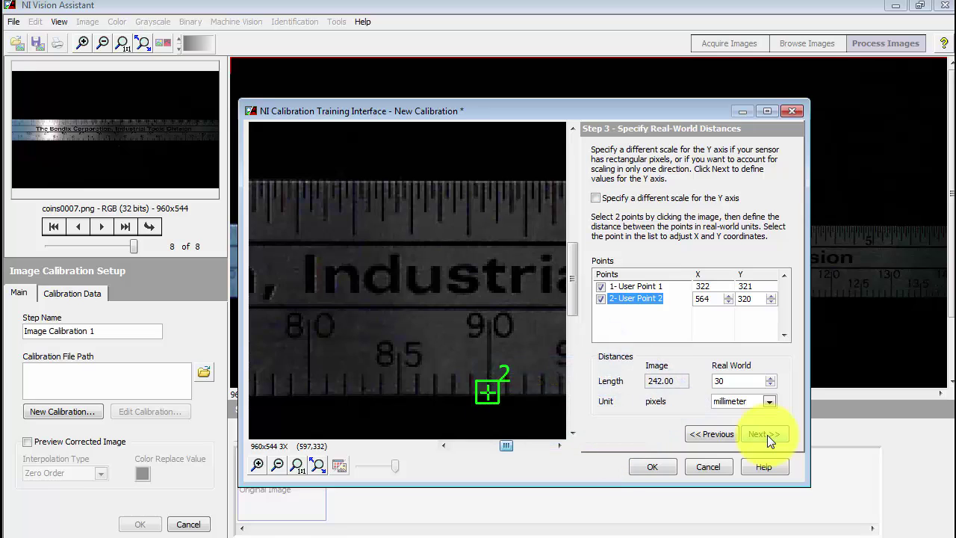
pyautogui.click(767, 435)
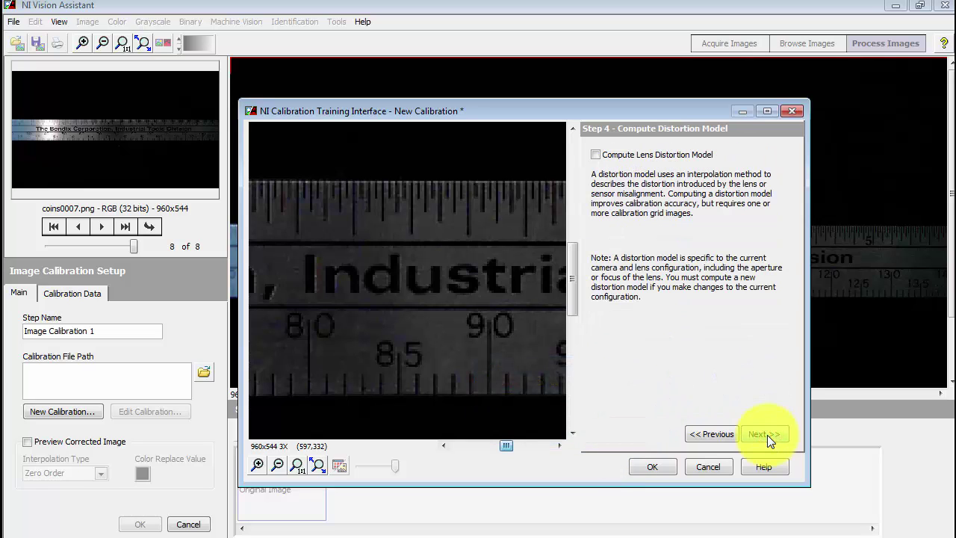
# Skip distortion modelling and axis setup, then learn the calibration from the summary.
pyautogui.click(767, 435)
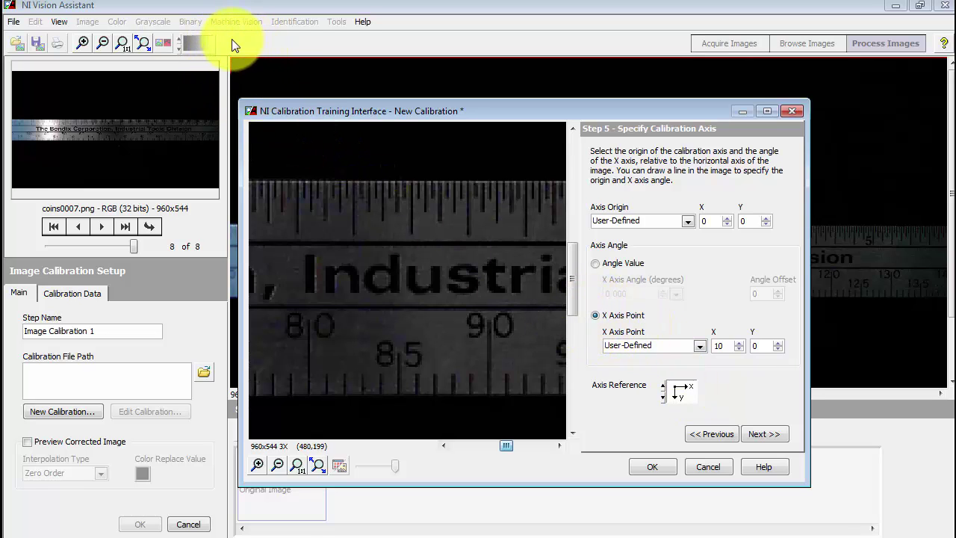
pyautogui.click(776, 432)
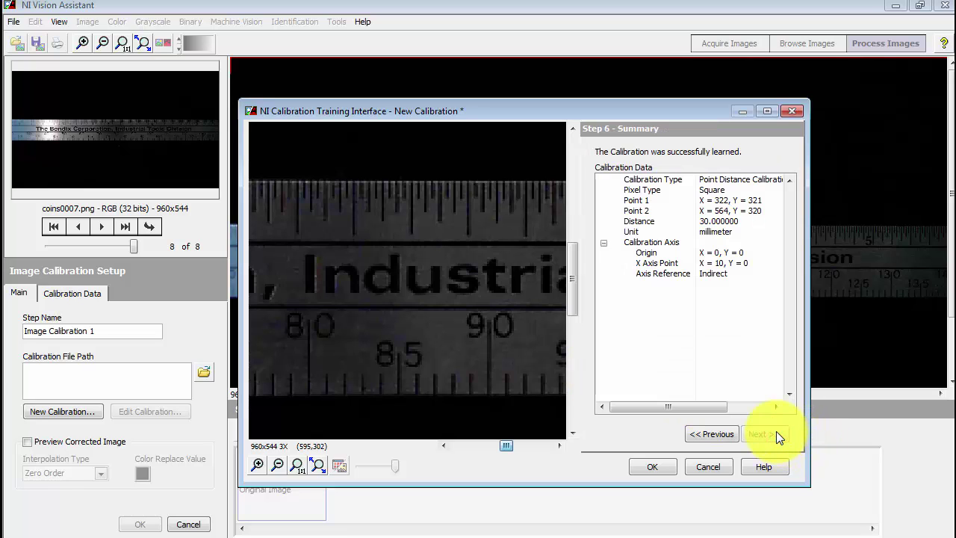
pyautogui.click(666, 466)
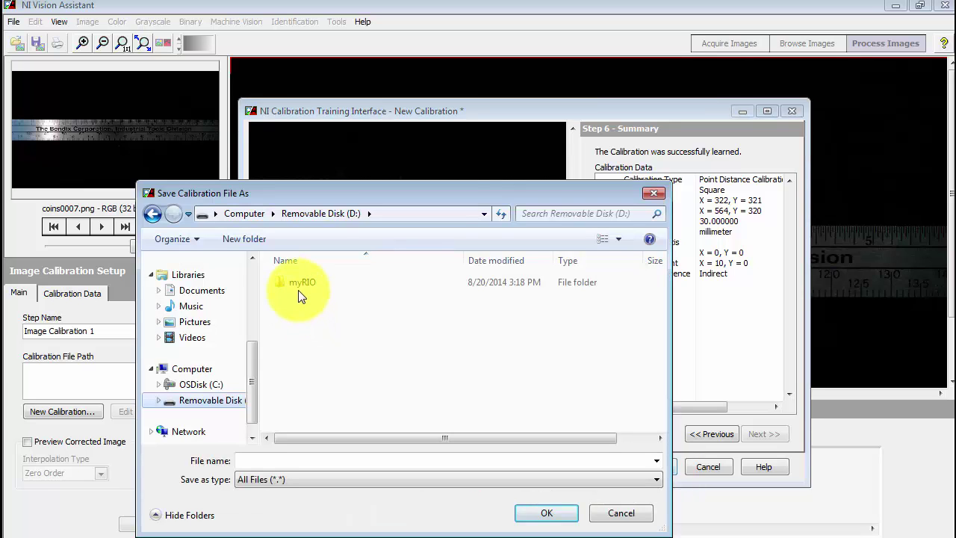
# Save the calibration file as '8-20 2-point cal' in the myRIO folder.
pyautogui.doubleClick(298, 286)
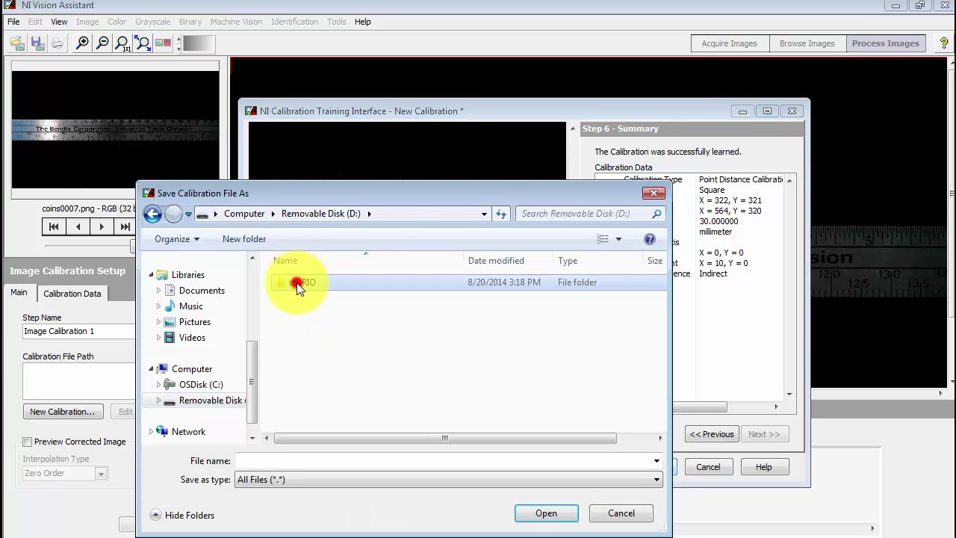
pyautogui.click(300, 461)
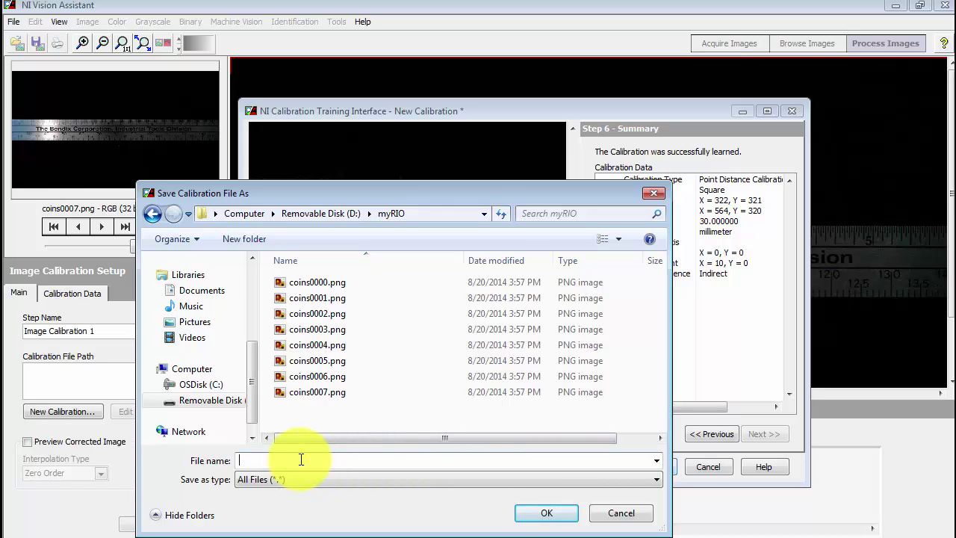
pyautogui.write('8-20 2-point cal')
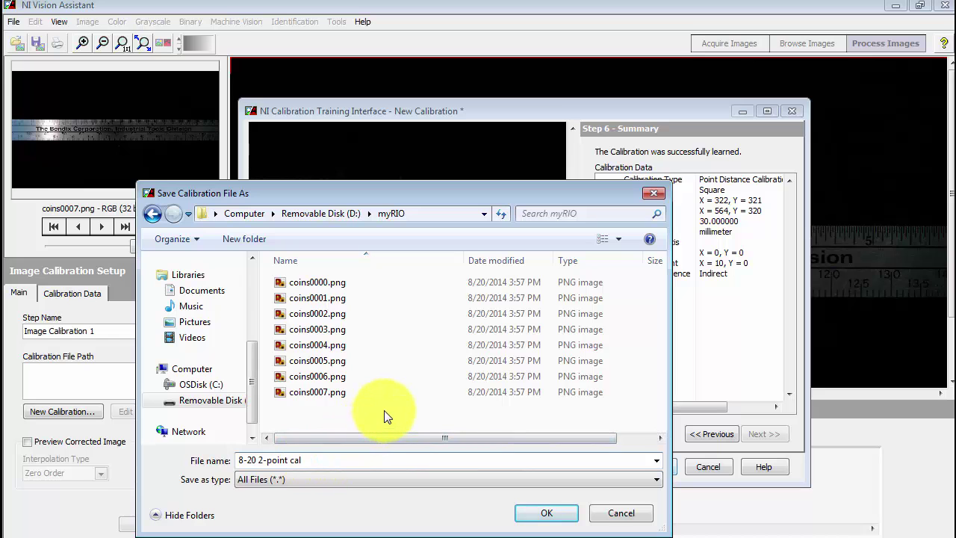
pyautogui.press('Return')
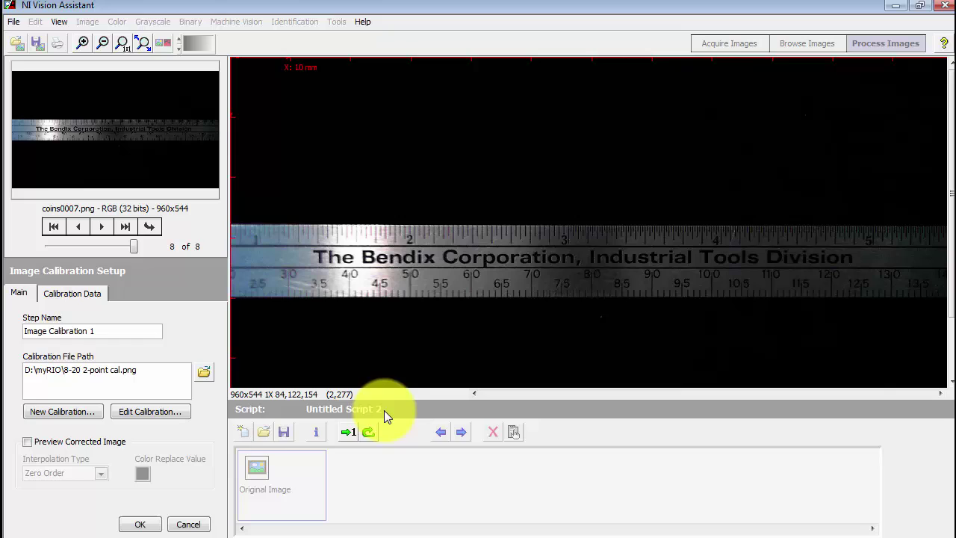
# Accept Image Calibration 1 into the script and add a Measure step.
pyautogui.click(141, 524)
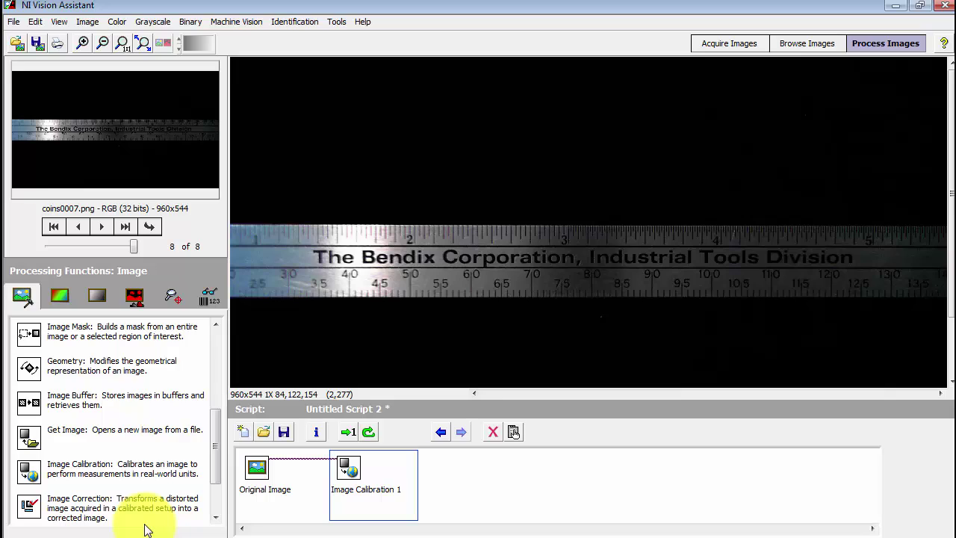
pyautogui.moveTo(215, 457); pyautogui.dragTo(220, 397)
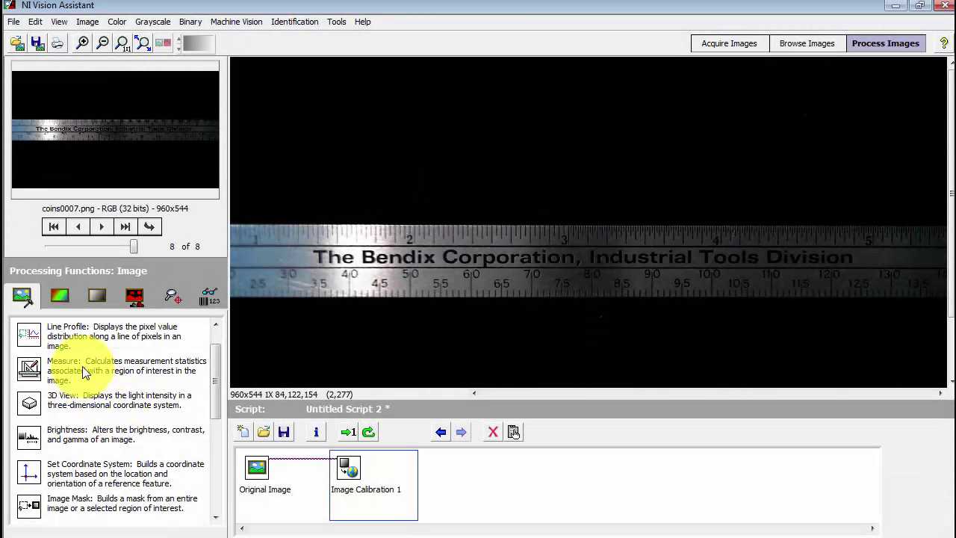
pyautogui.click(83, 366)
# Measure a Length along the ruler scale, reading 20.20644 millimeters in the results.
pyautogui.click(60, 360)
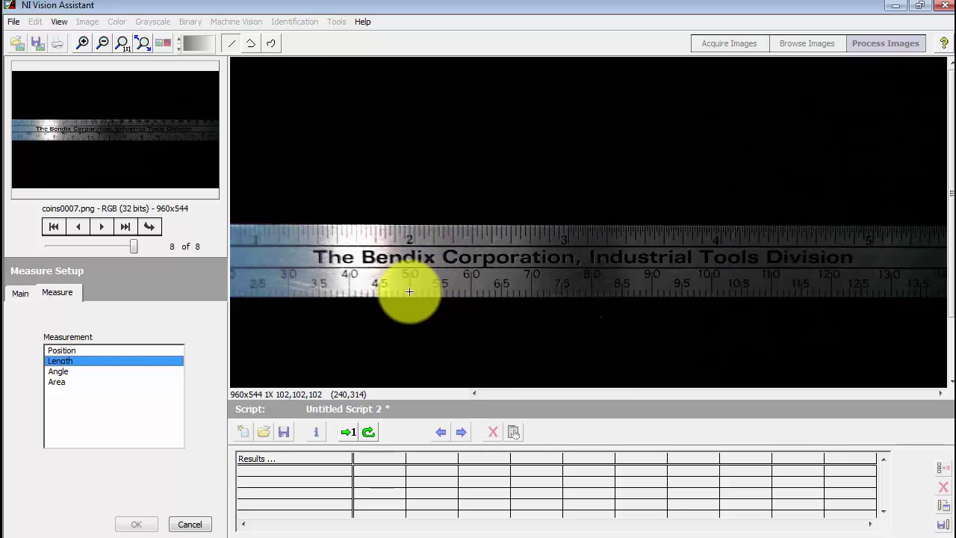
pyautogui.moveTo(409, 291); pyautogui.dragTo(530, 289)
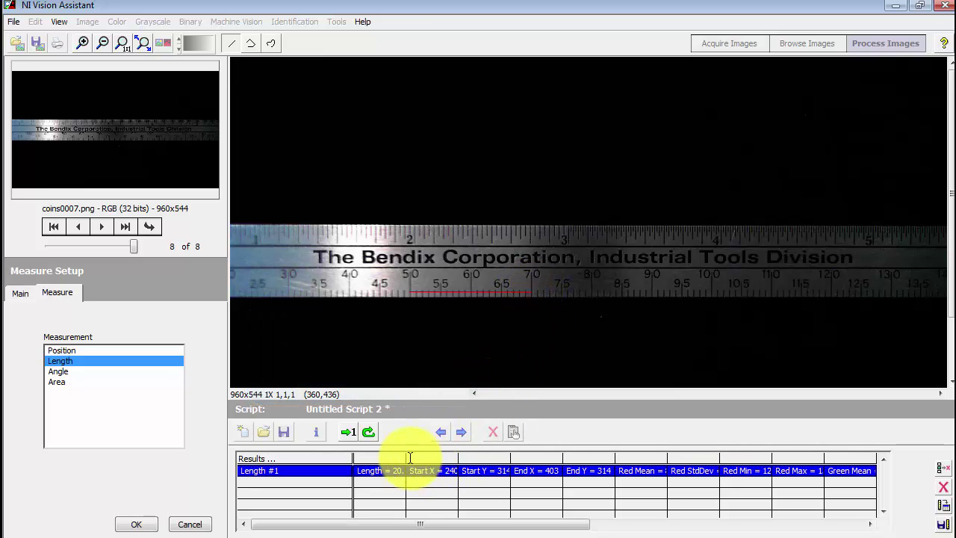
pyautogui.moveTo(407, 455); pyautogui.dragTo(457, 454)
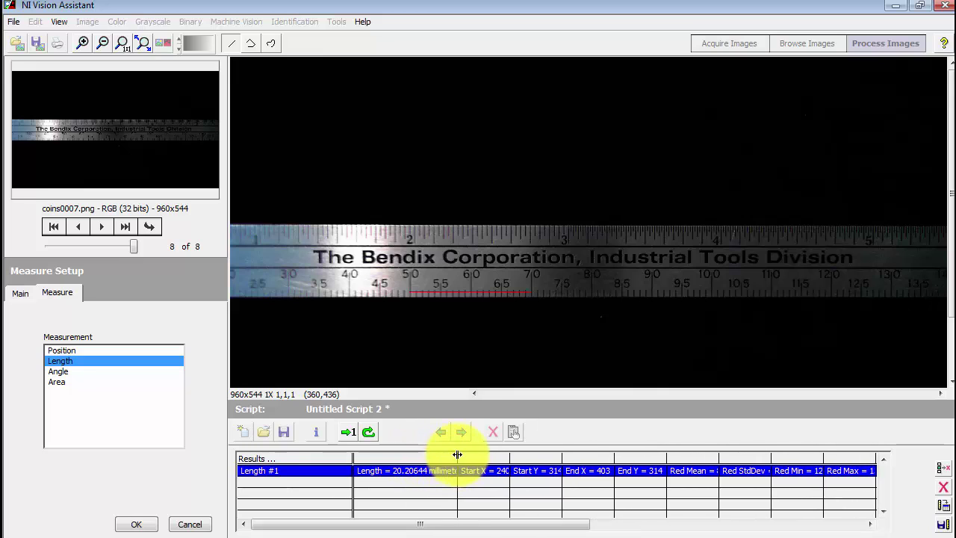